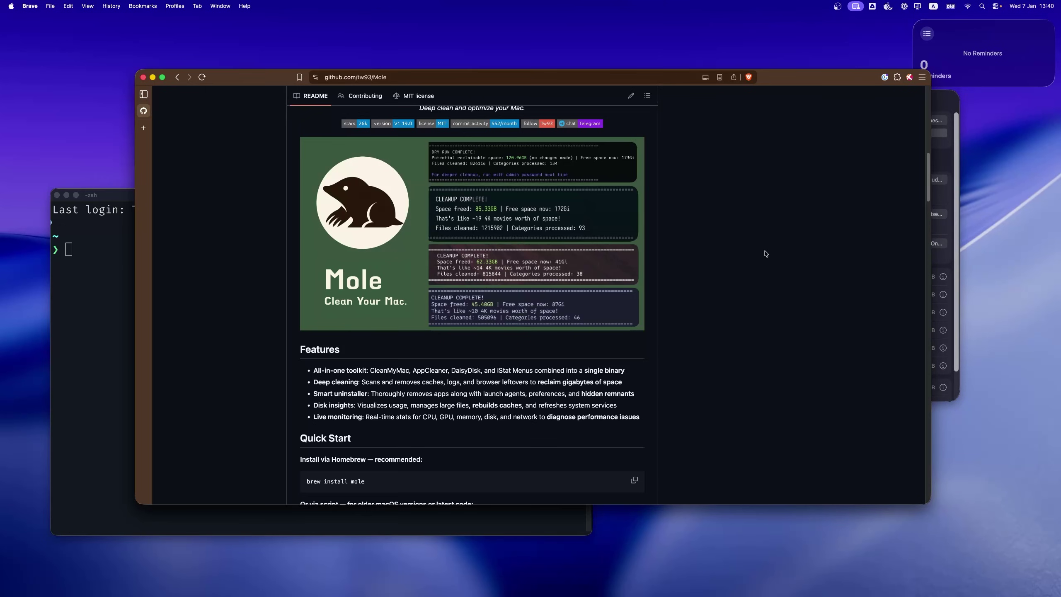
scroll(746, 248, up, 2)
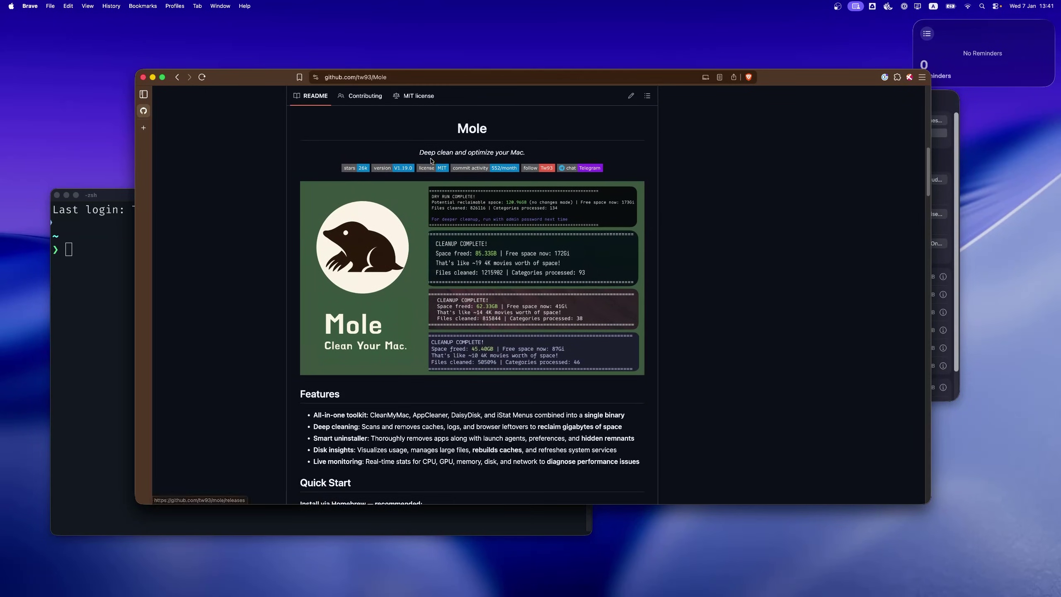
drag(419, 153, 526, 153)
Copy the 'brew install mole' command from the README's Quick Start section.
click(581, 249)
scroll(684, 267, down, 2)
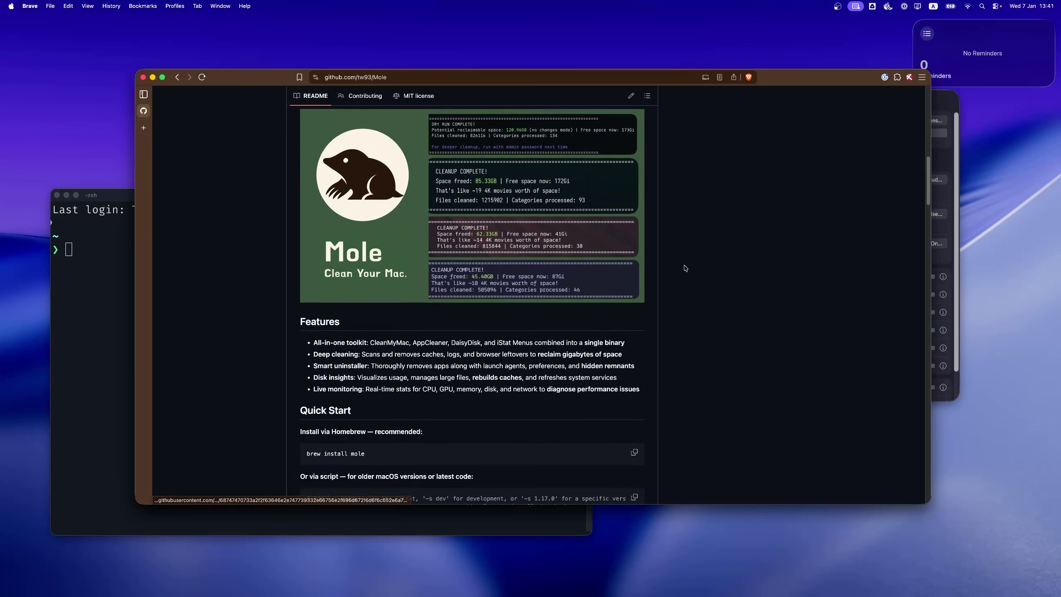
scroll(685, 268, up, 2)
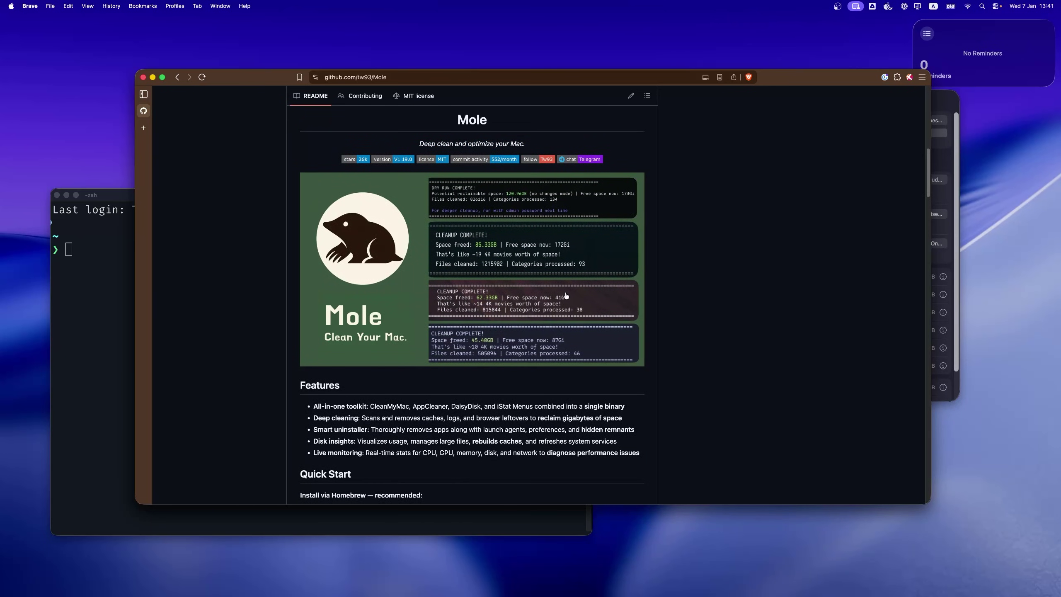
scroll(567, 301, down, 1)
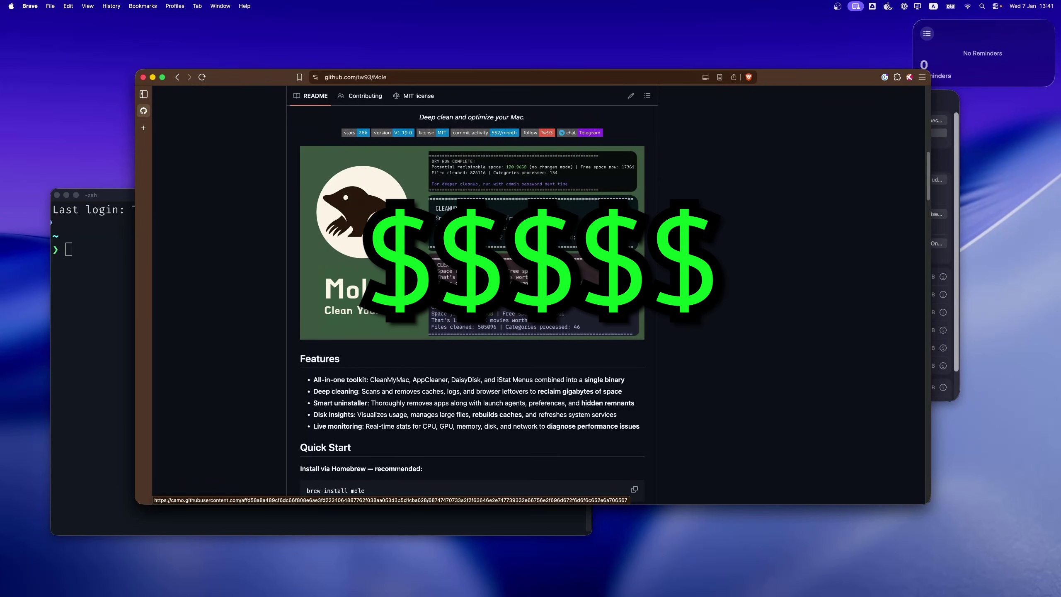
scroll(556, 310, down, 2)
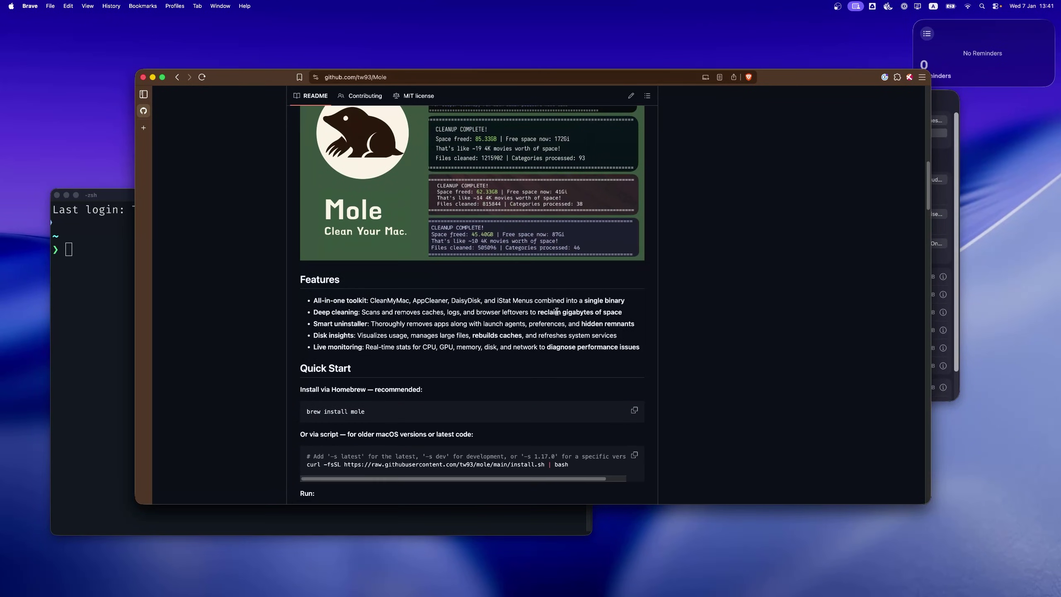
scroll(506, 315, up, 2)
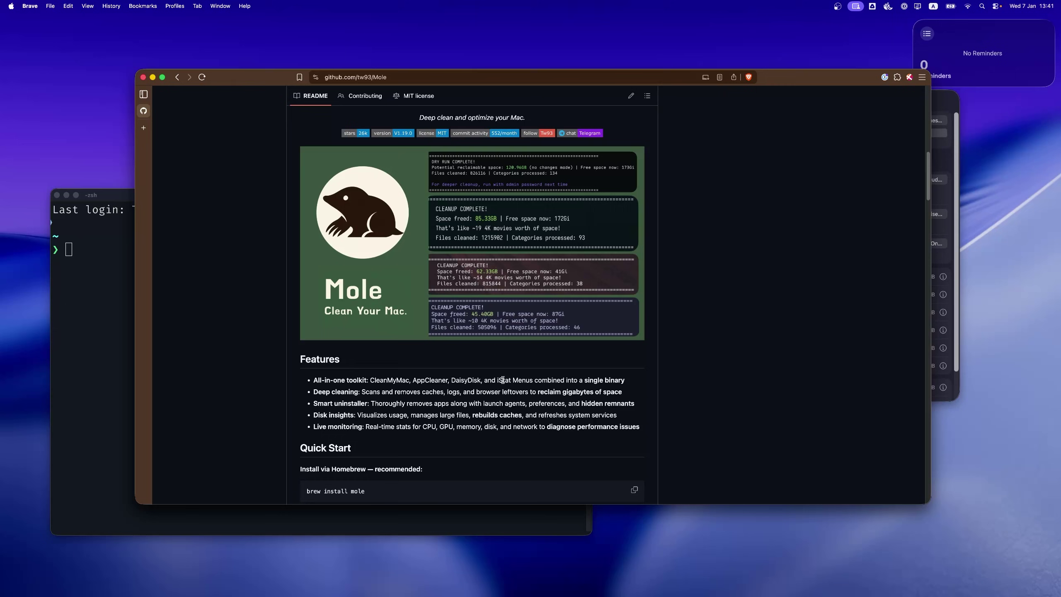
scroll(502, 276, up, 2)
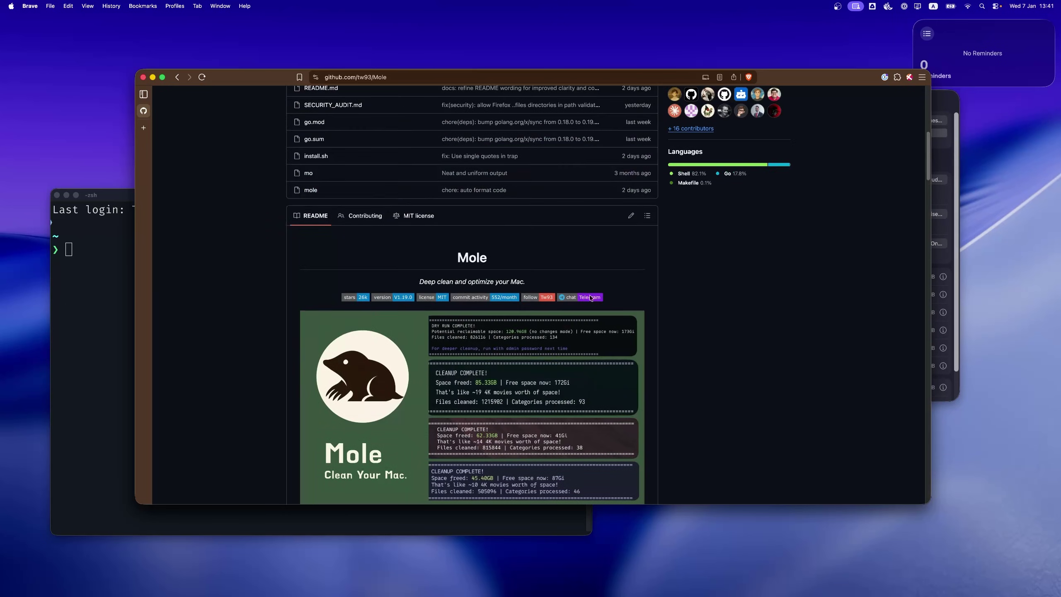
scroll(497, 282, down, 4)
scroll(456, 299, down, 4)
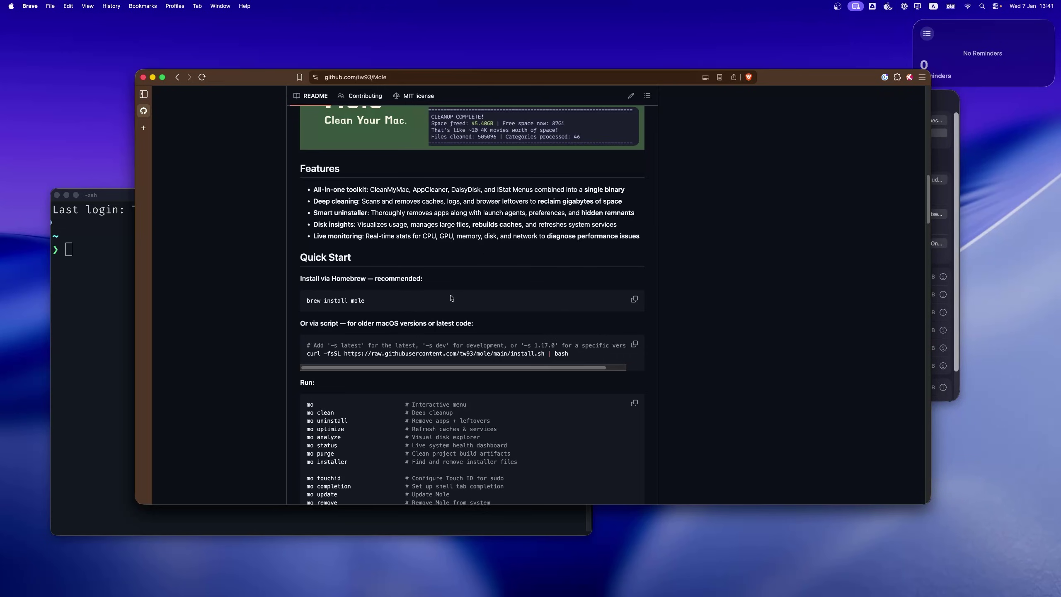
Paste and run 'brew install mole' in iTerm2, installing Mole 1.19.0.
click(637, 302)
click(105, 312)
drag(91, 196, 357, 146)
key(super+v)
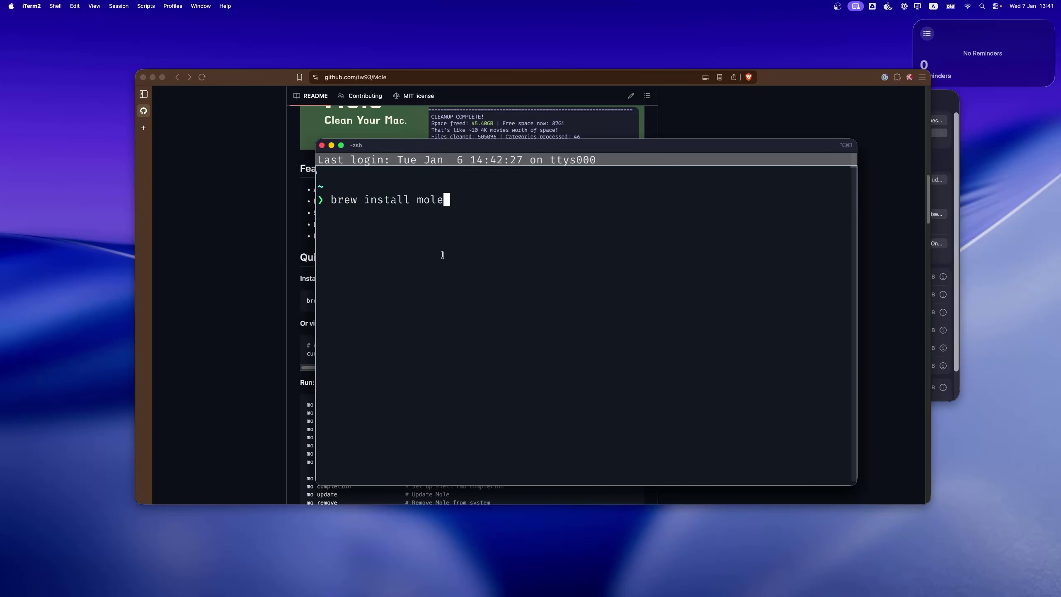
key(Return)
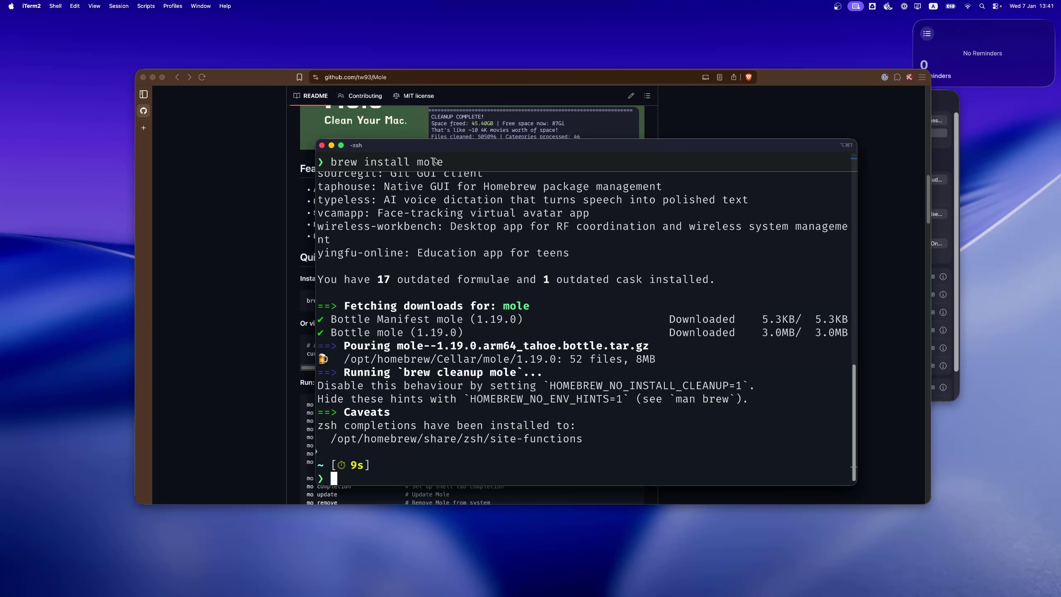
drag(436, 147, 387, 135)
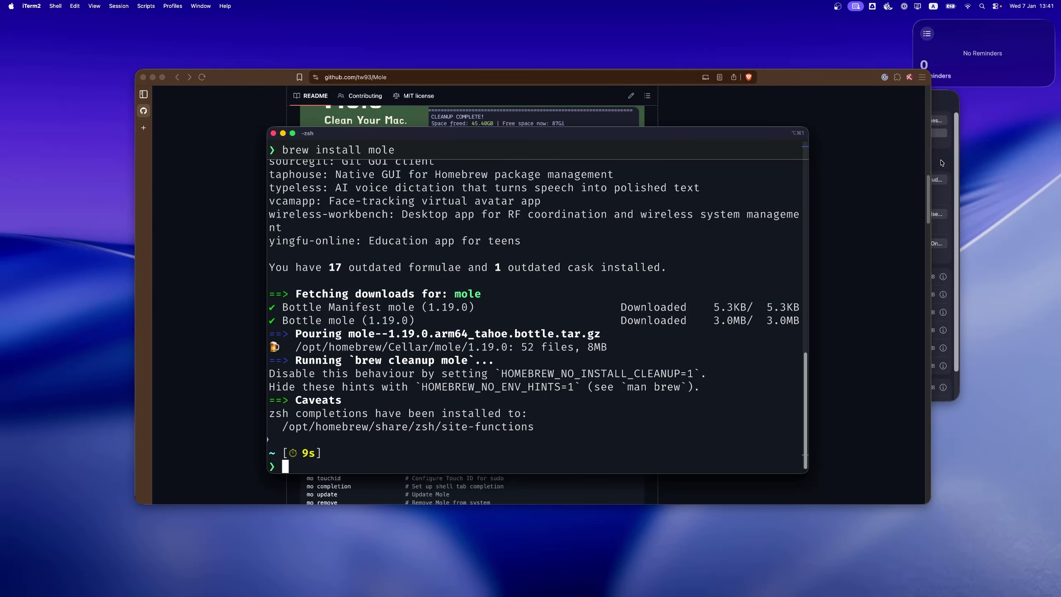
click(941, 162)
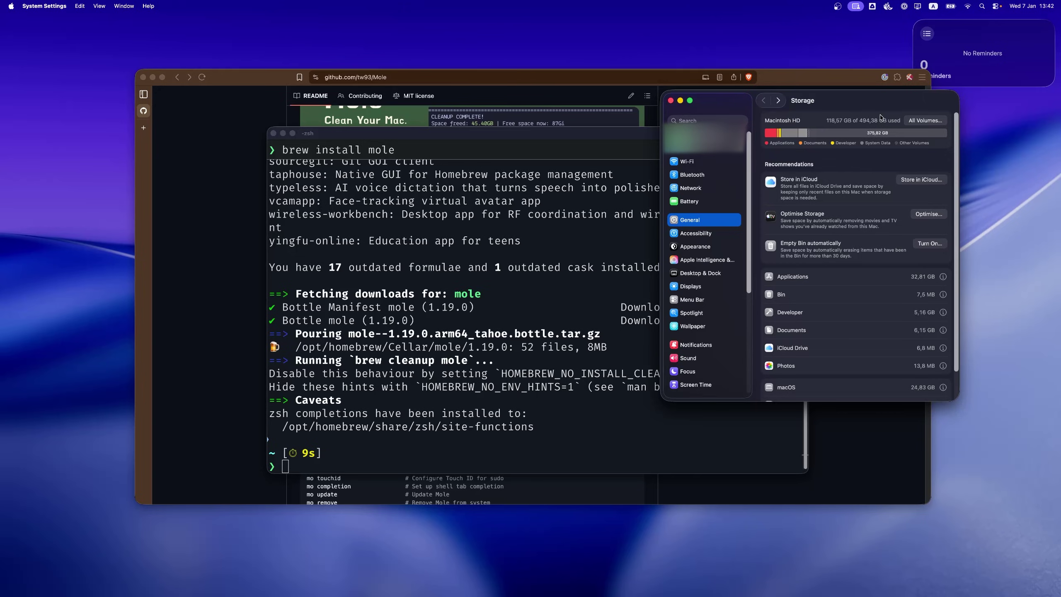
Launch Mole with 'mo' and start its '1. Clean' task.
click(450, 312)
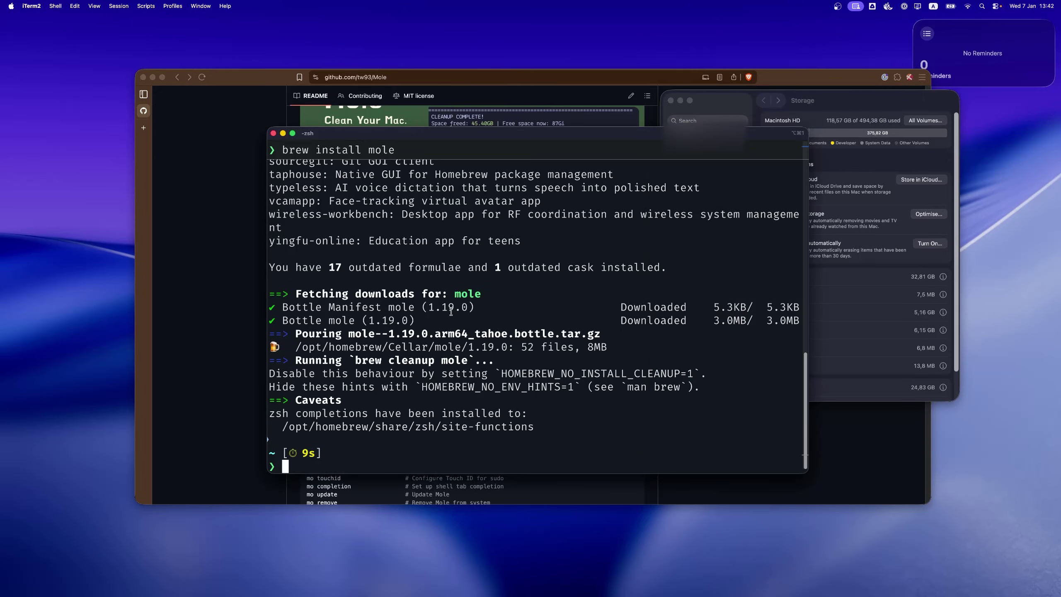
text(mole)
key(Return)
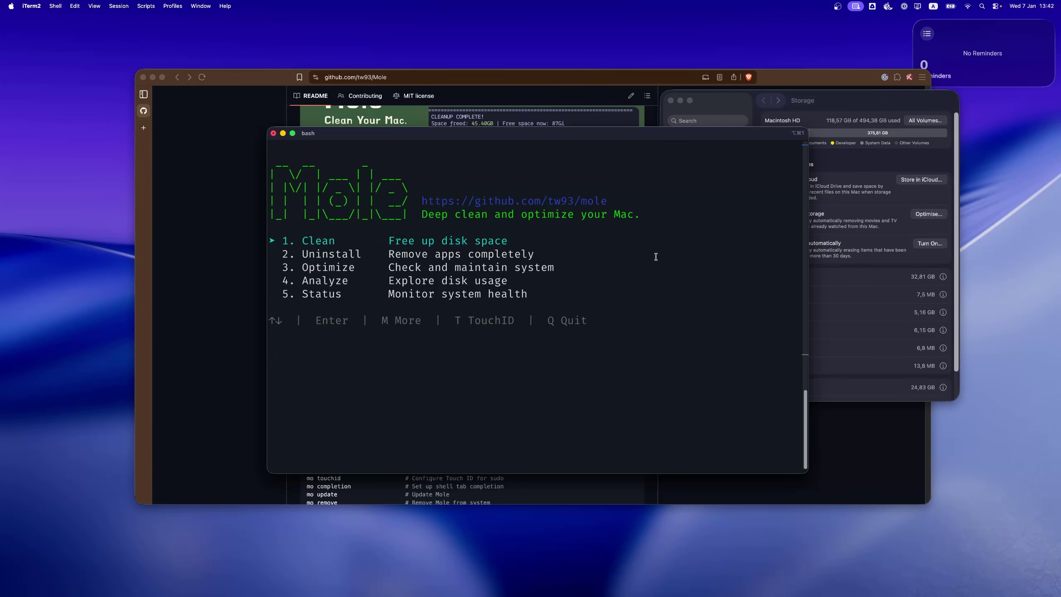
key(Down)
key(Up)
key(Return)
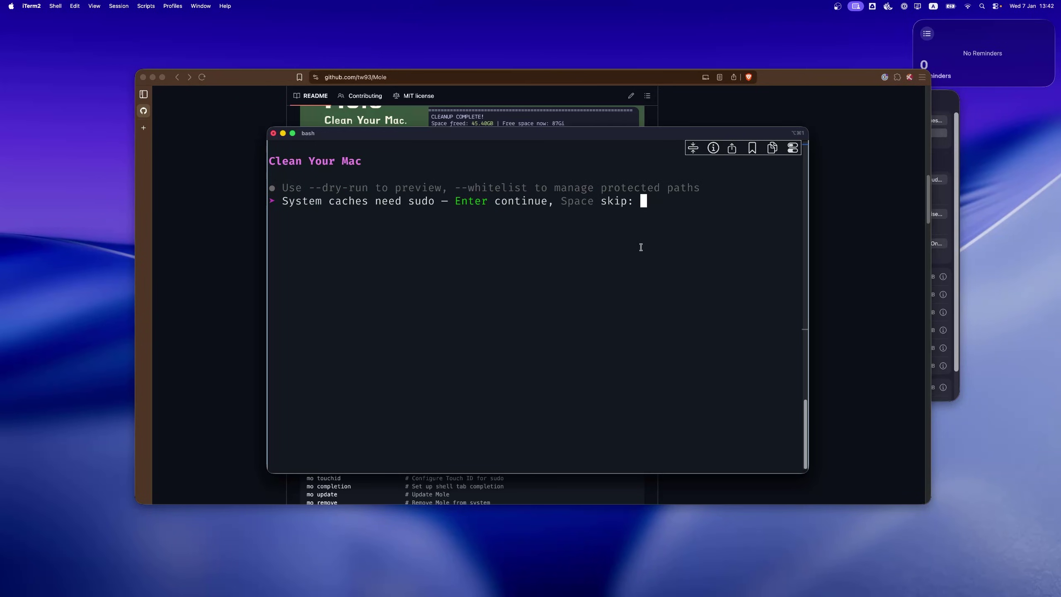
Continue past the system-caches prompt and submit the admin password for cleanup.
key(Return)
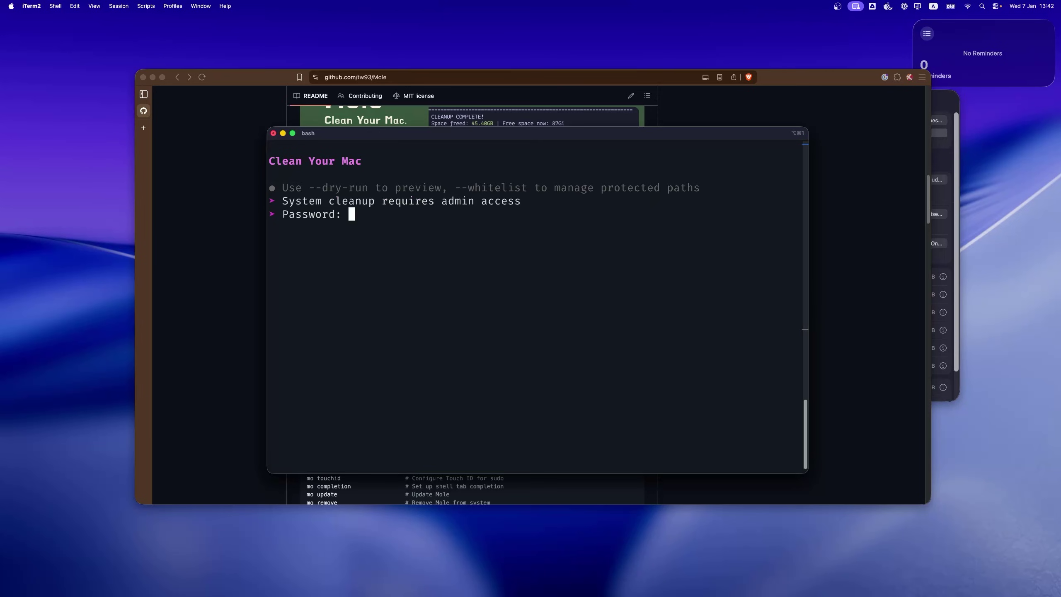
key(Return)
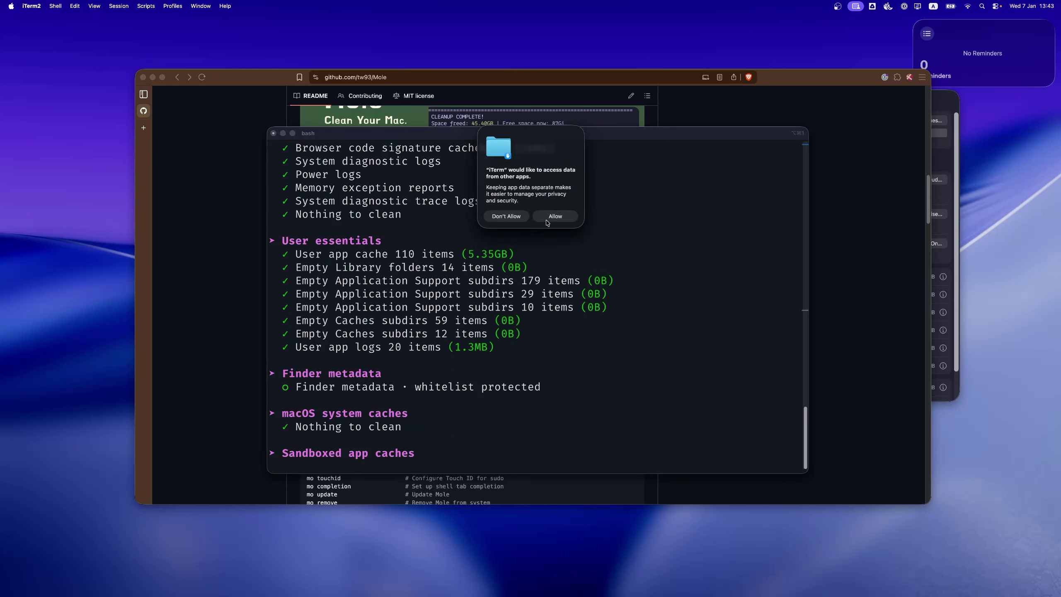
Allow iTerm's data-access request and check the User app cache size while cleanup finishes.
click(554, 216)
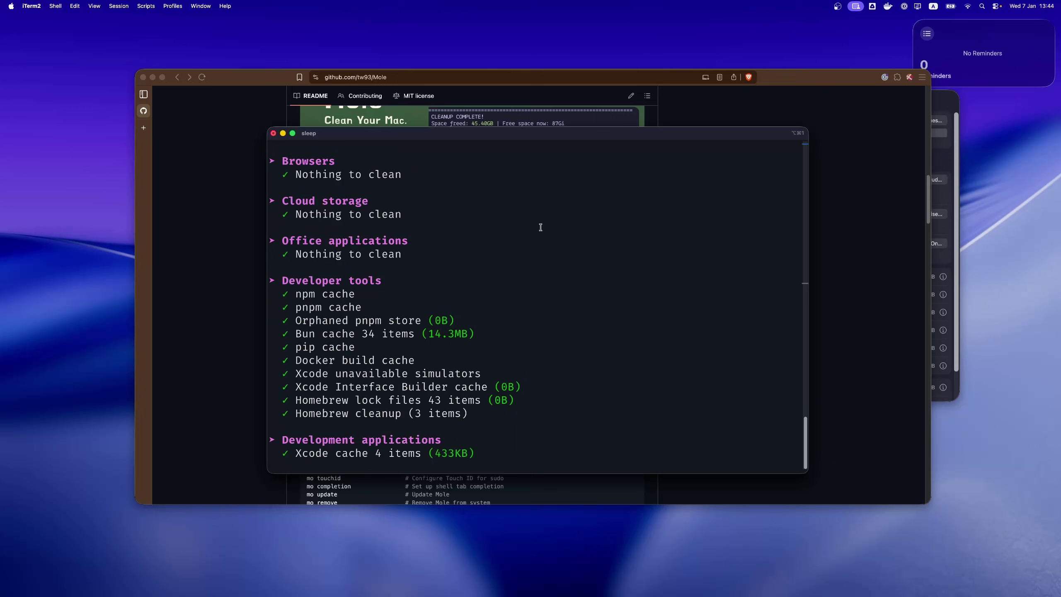
scroll(475, 325, up, 4)
scroll(464, 290, up, 4)
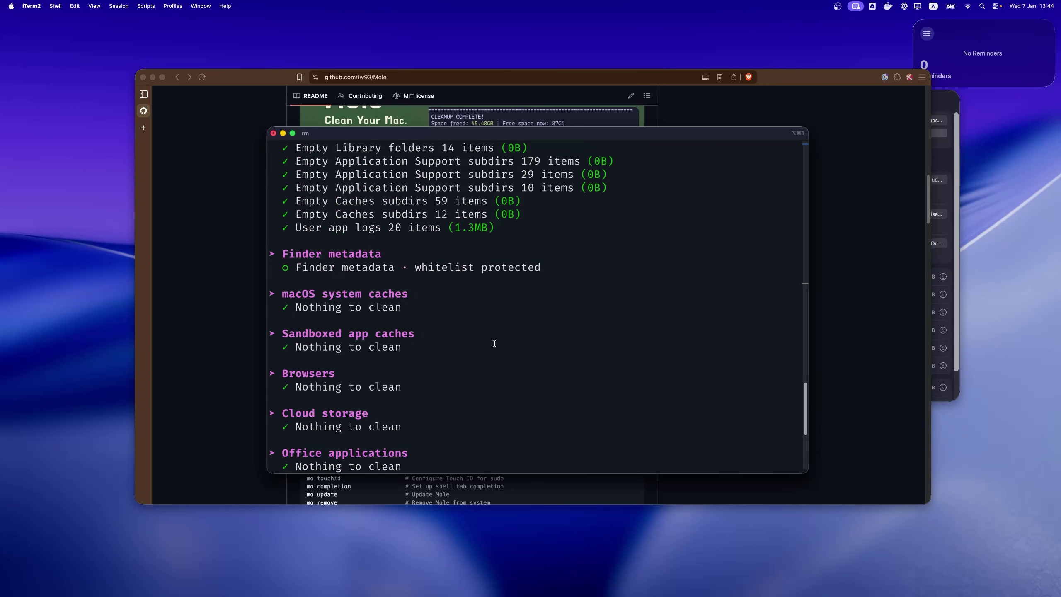
scroll(456, 249, up, 4)
double_click(462, 201)
click(497, 249)
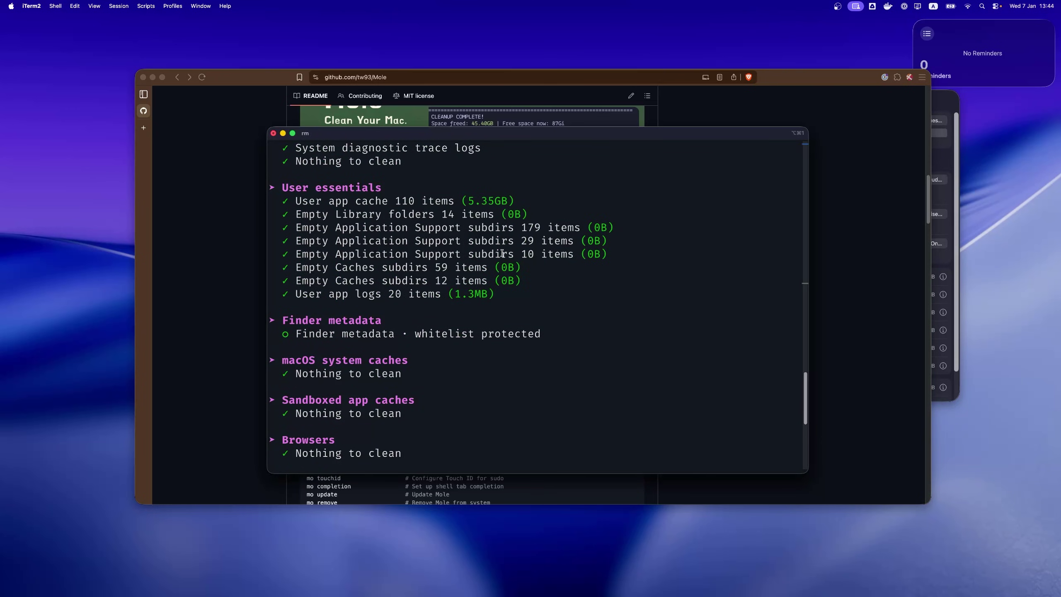
scroll(497, 274, down, 10)
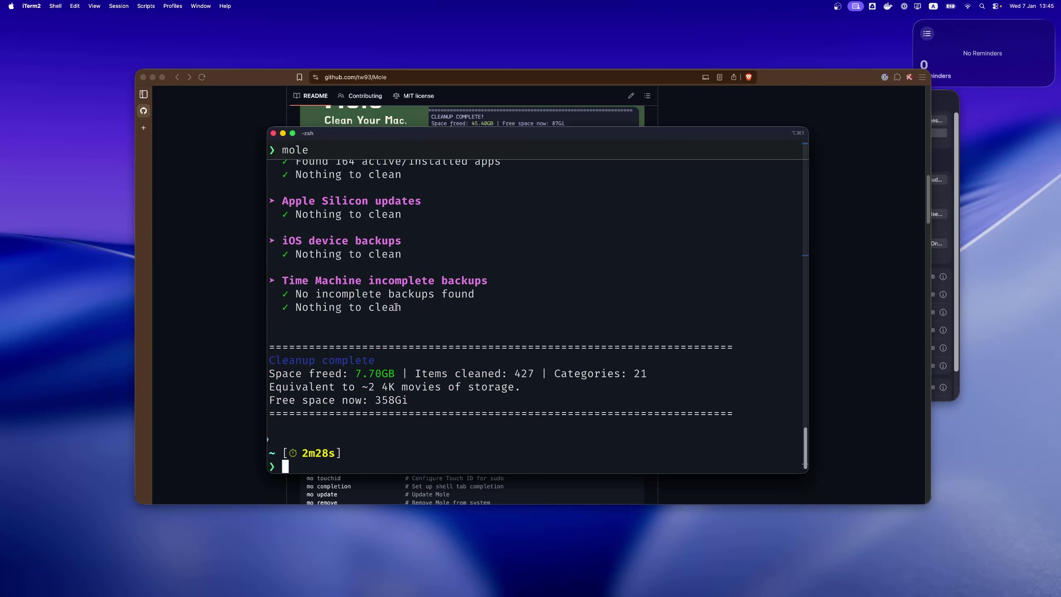
scroll(488, 286, up, 8)
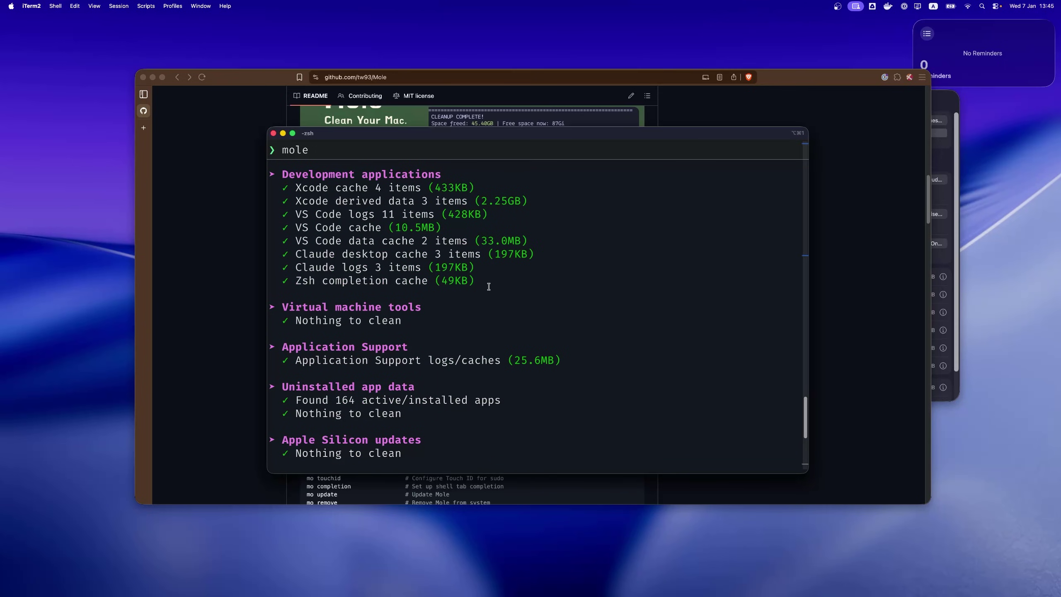
scroll(488, 286, down, 8)
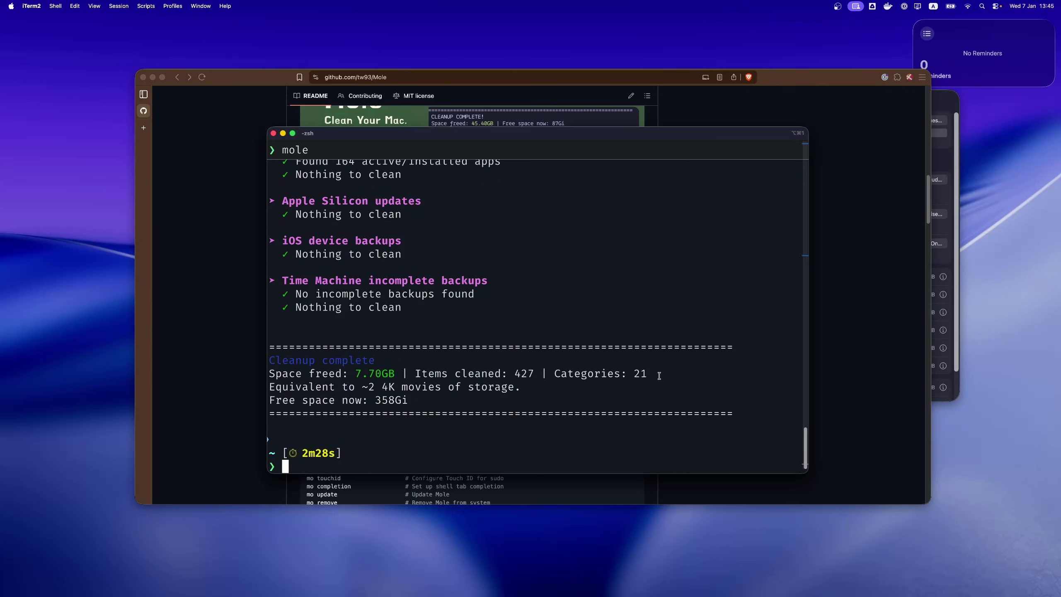
Inspect the 7.70GB Space freed and free space summary lines, then switch to Brave.
drag(658, 375, 356, 373)
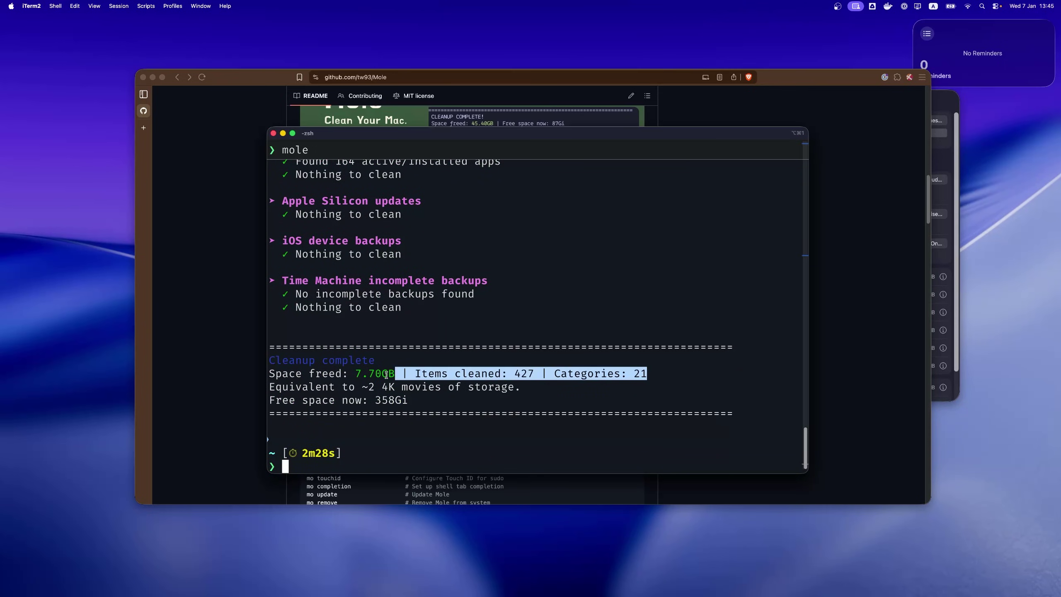
double_click(362, 373)
click(426, 386)
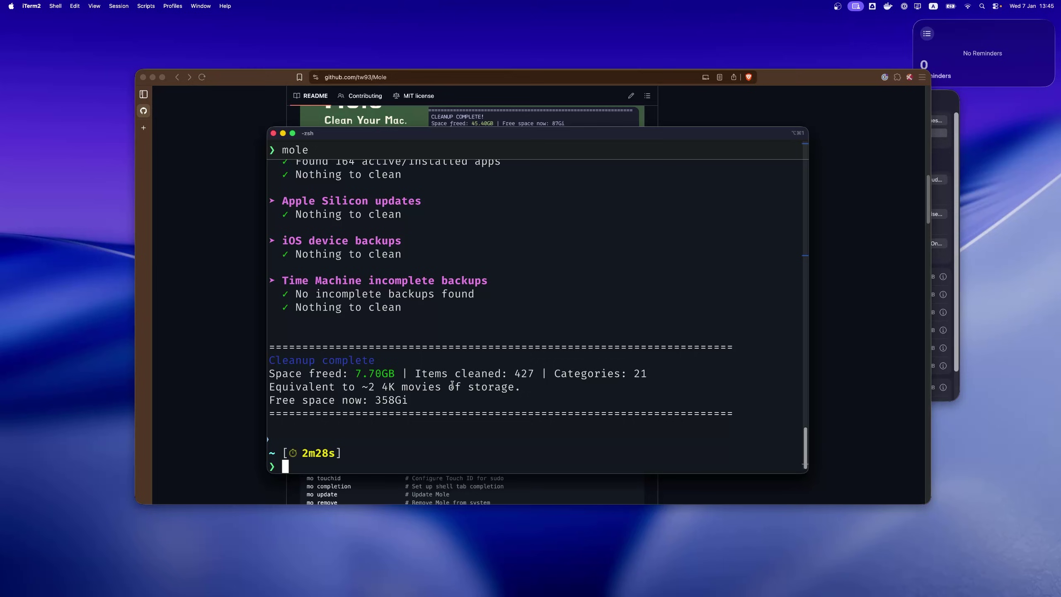
drag(404, 402, 282, 370)
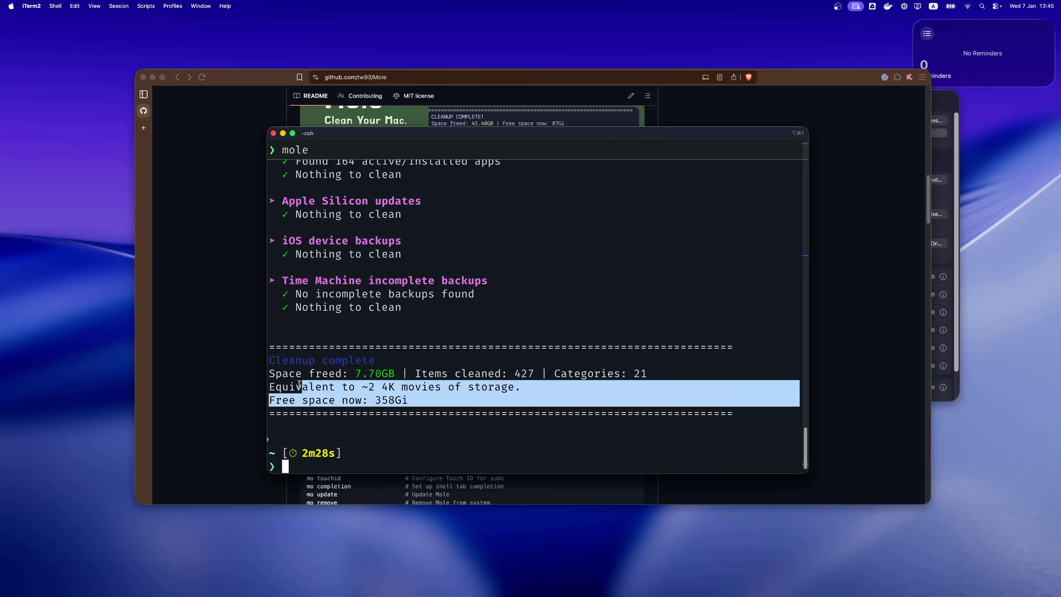
click(296, 365)
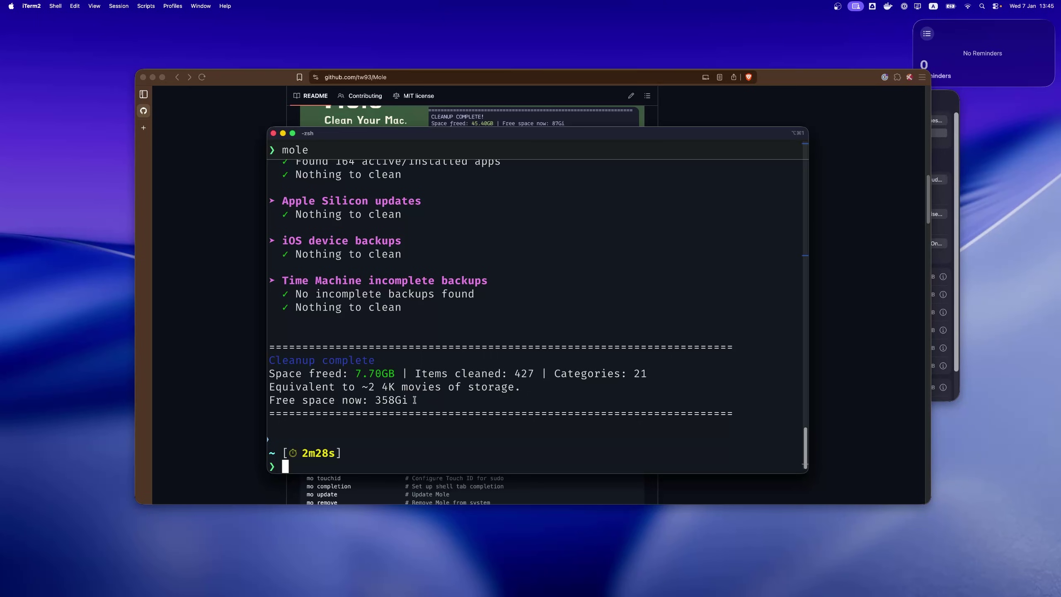
scroll(414, 400, up, 5)
scroll(448, 377, up, 5)
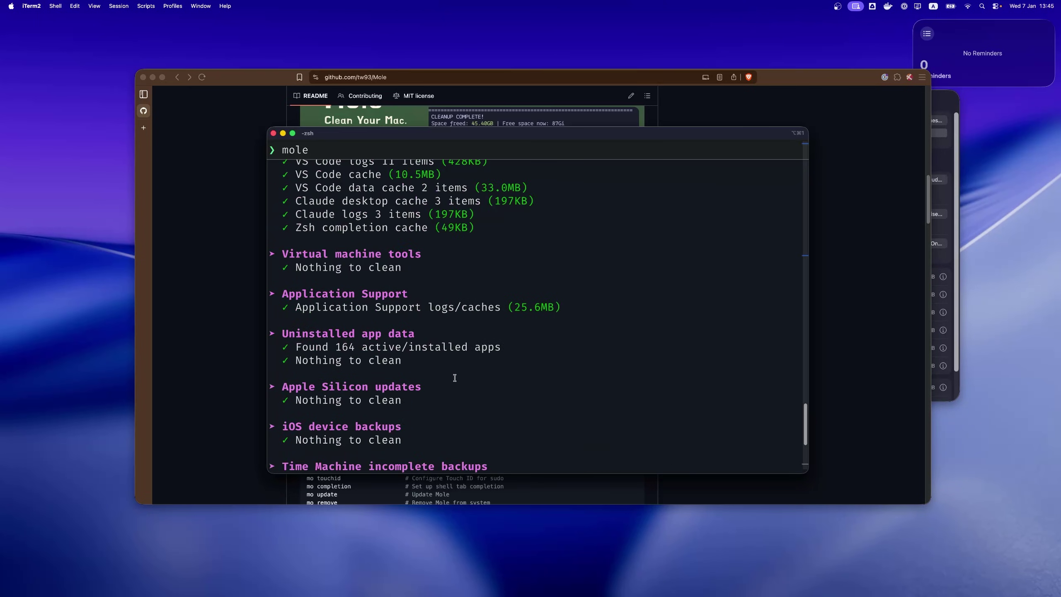
scroll(464, 364, up, 5)
scroll(481, 357, up, 5)
scroll(454, 287, down, 5)
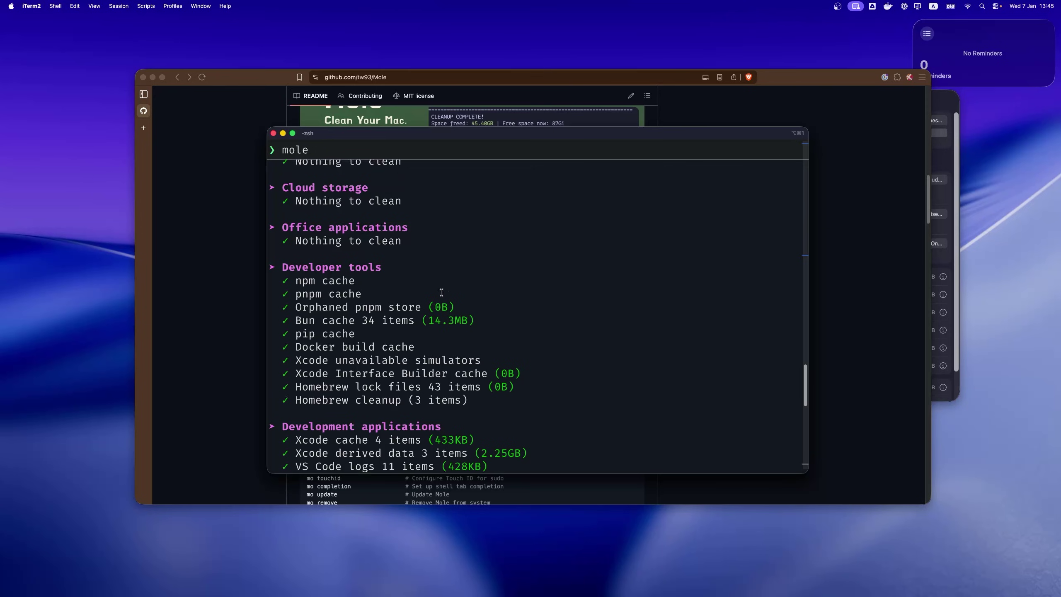
scroll(437, 272, down, 5)
scroll(461, 310, down, 5)
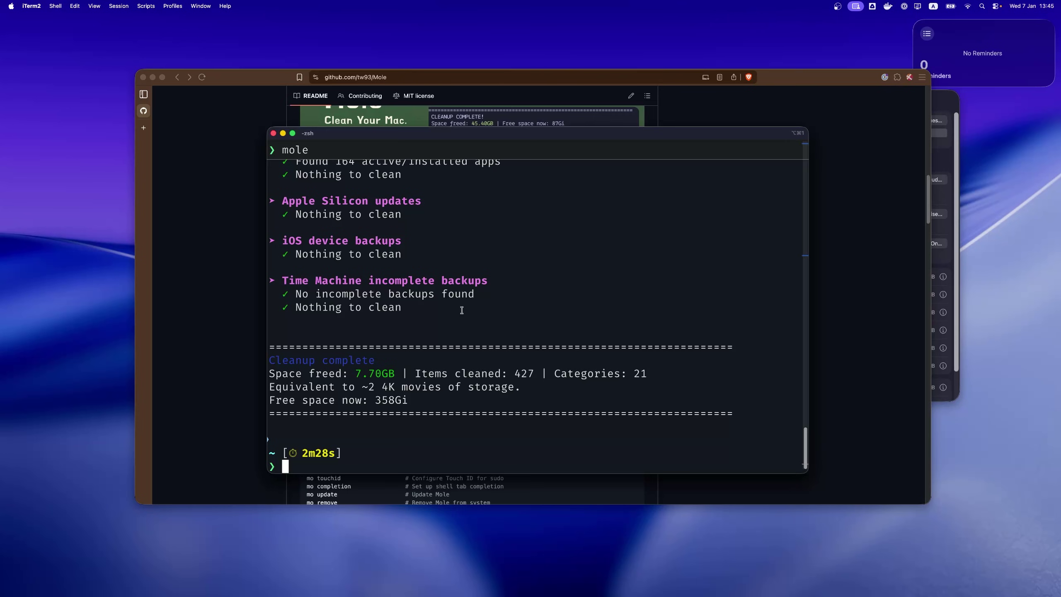
key(super+Tab)
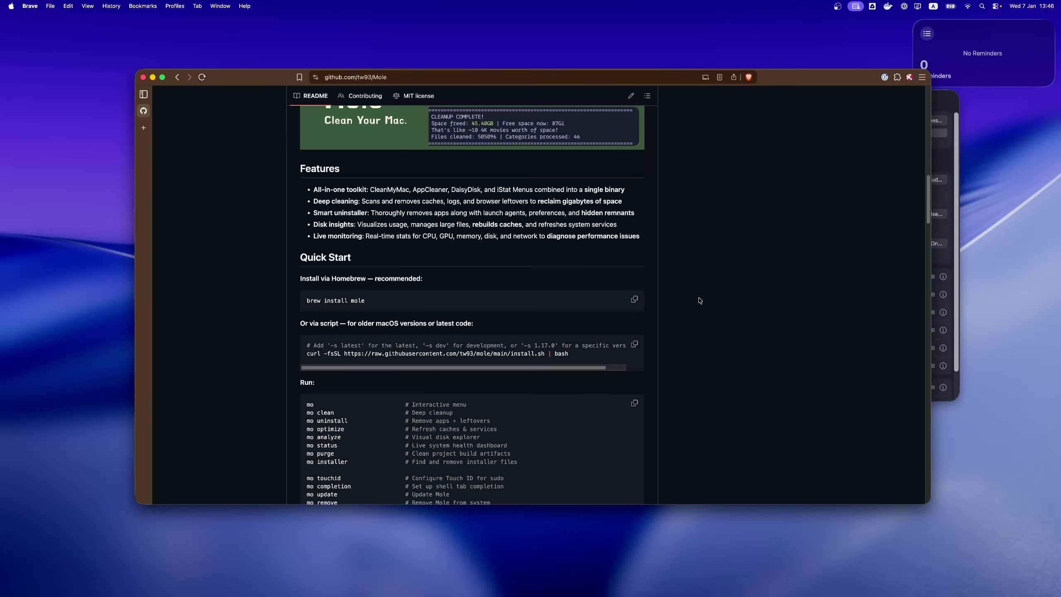
scroll(664, 295, up, 5)
scroll(663, 295, up, 5)
scroll(709, 316, up, 5)
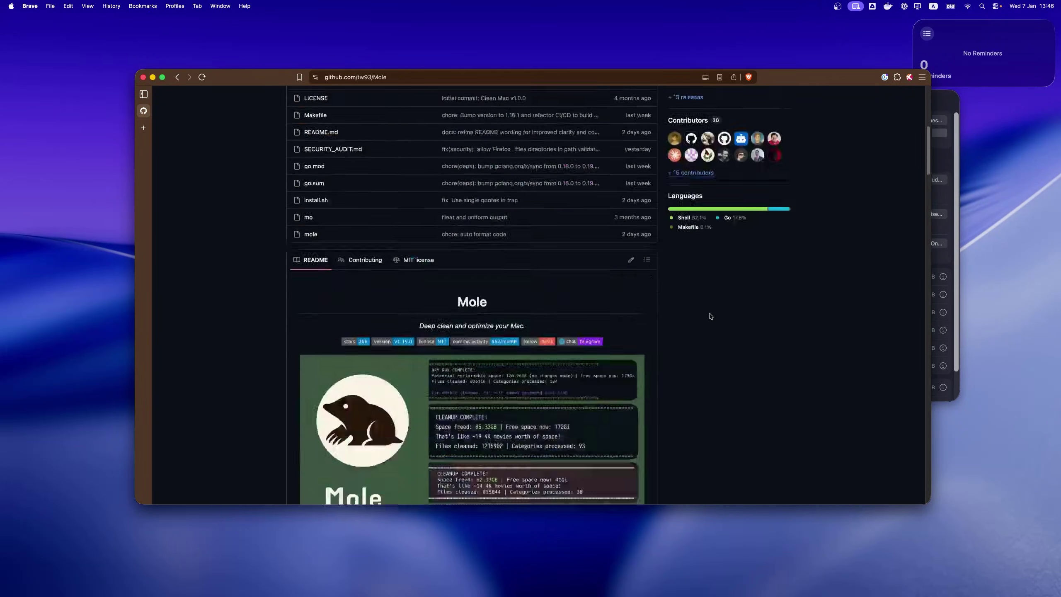
scroll(710, 315, down, 8)
scroll(710, 316, down, 2)
scroll(727, 249, up, 15)
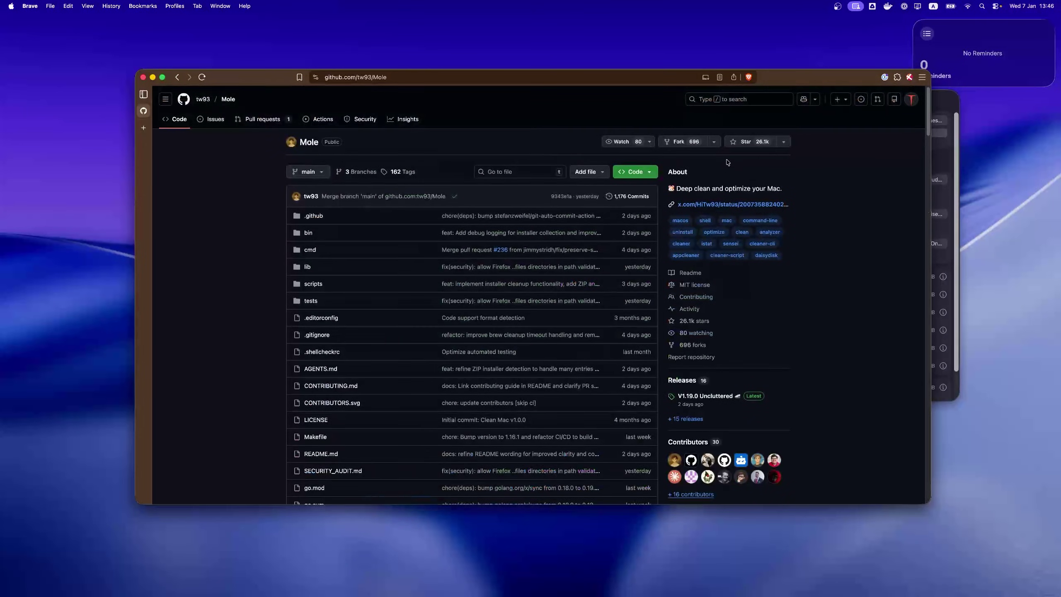